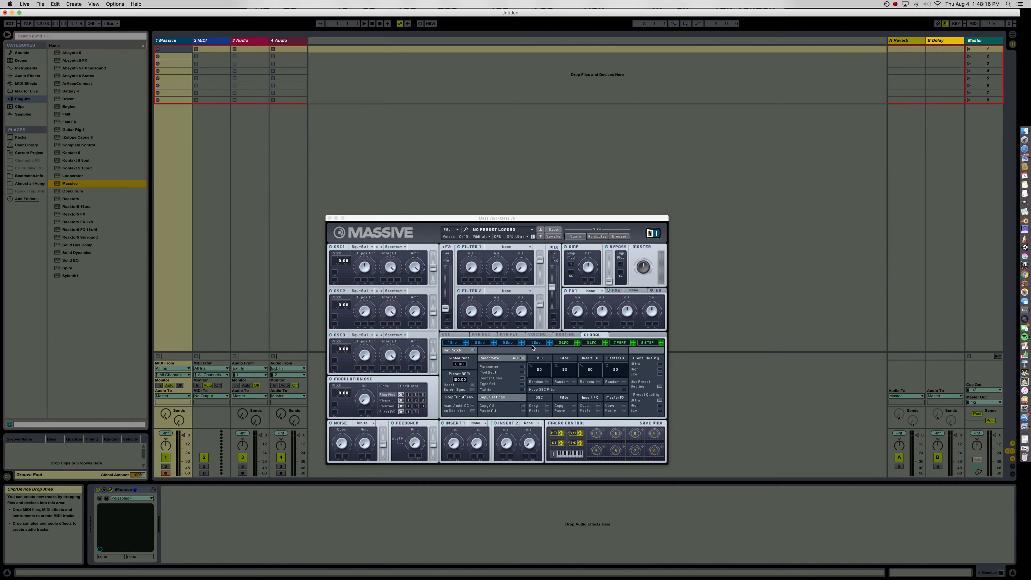
- Lengthen the attack of Envelope 4 into a slow ramp and play test notes to hear it
{"action": "left_click", "coordinate": [538, 344]}
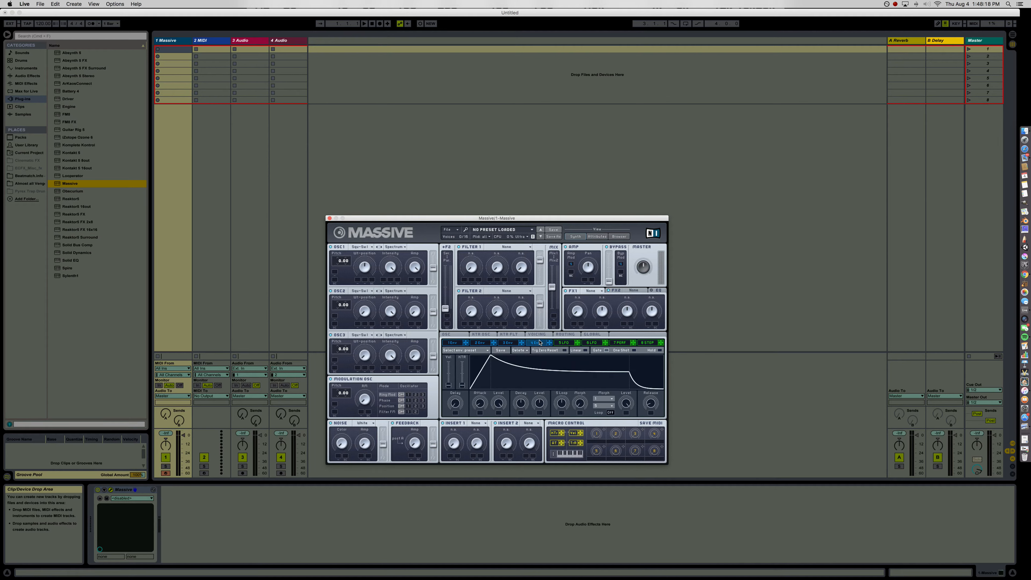
{"action": "left_click_drag", "start_coordinate": [482, 404], "coordinate": [449, 291]}
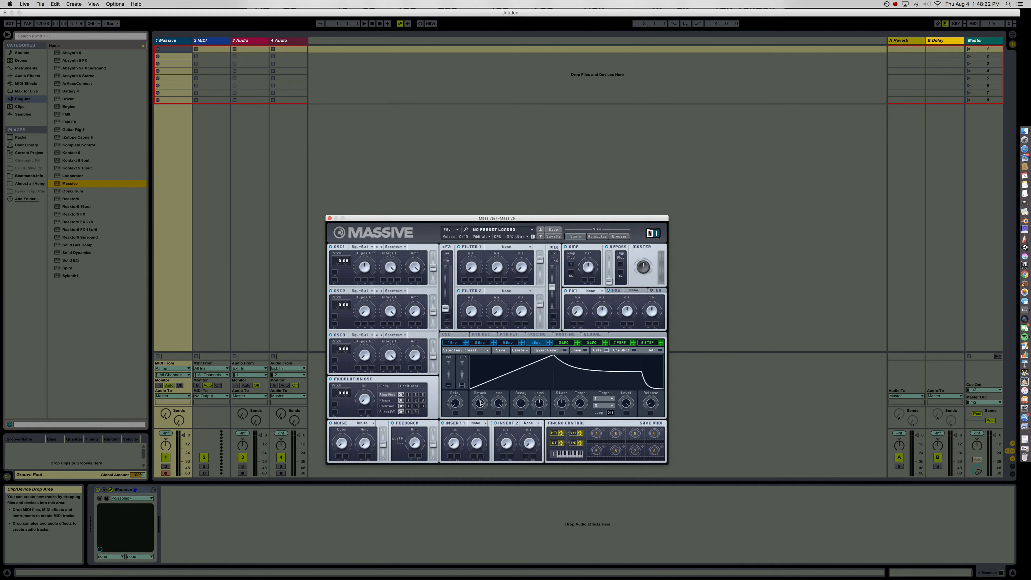
{"action": "key", "text": "a"}
{"action": "key", "text": "a"}
{"action": "left_click_drag", "start_coordinate": [484, 402], "coordinate": [485, 395]}
{"action": "key", "text": "a"}
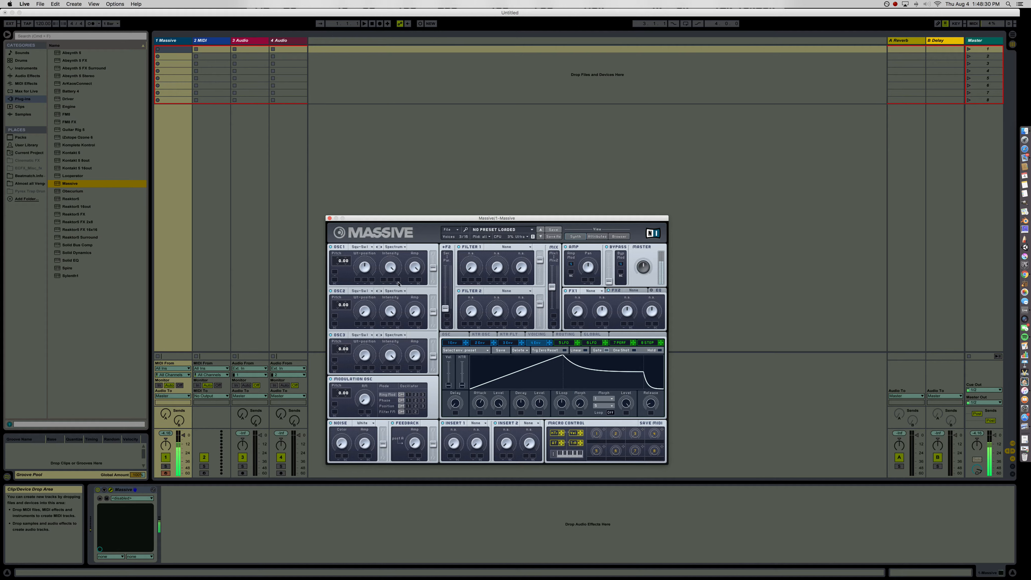
- Set the OSC1 wavetable to Vulgar, modulate its wavetable position with LFO 5, and audition the sound
{"action": "left_click", "coordinate": [371, 249]}
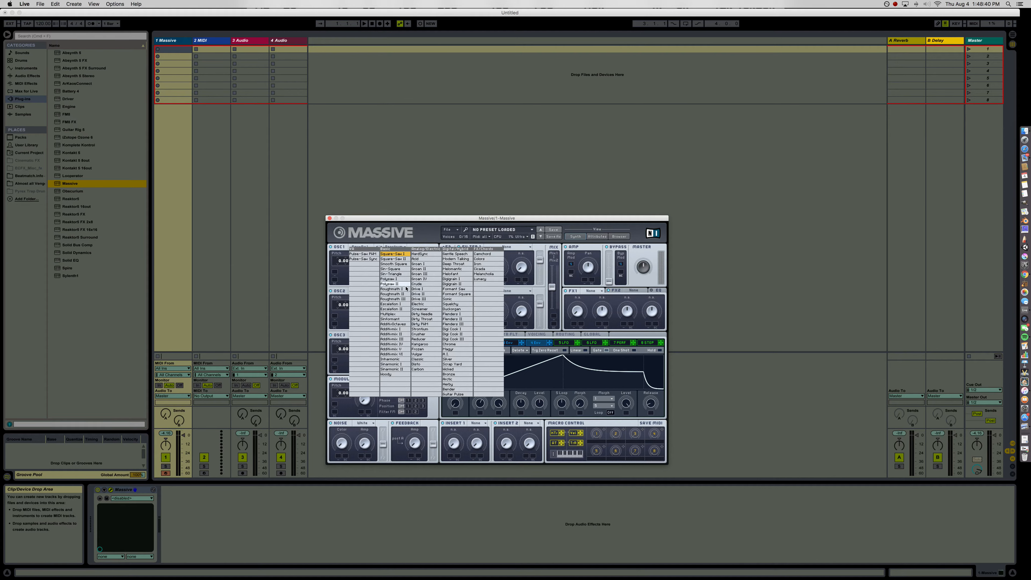
{"action": "left_click", "coordinate": [426, 355]}
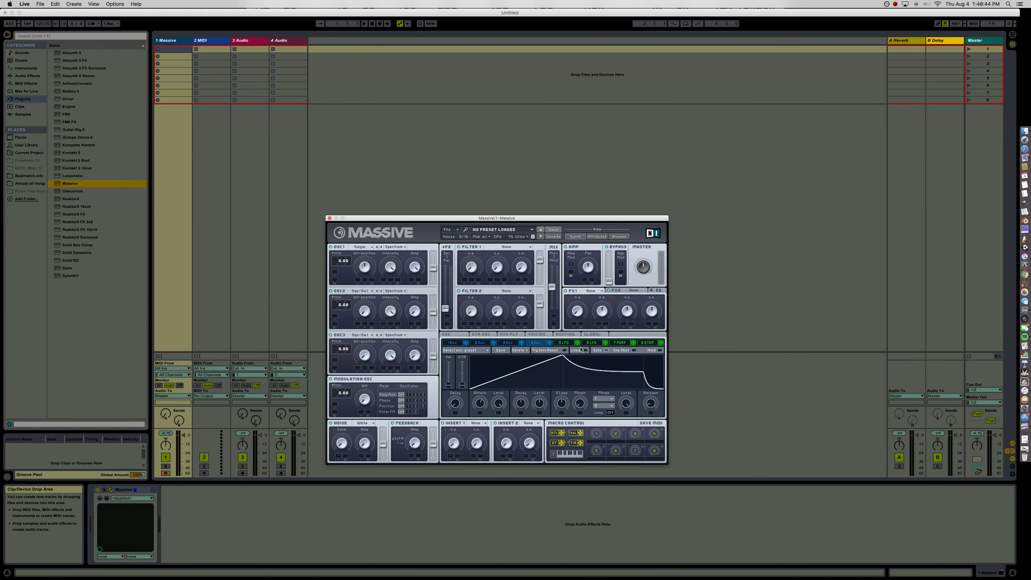
{"action": "left_click_drag", "start_coordinate": [577, 342], "coordinate": [364, 267]}
{"action": "key", "text": "a"}
{"action": "key", "text": "a"}
- Set Filter 1 to Daft and assign LFO 6 and Envelope 1 as modulators of its cutoff
{"action": "left_click", "coordinate": [525, 248]}
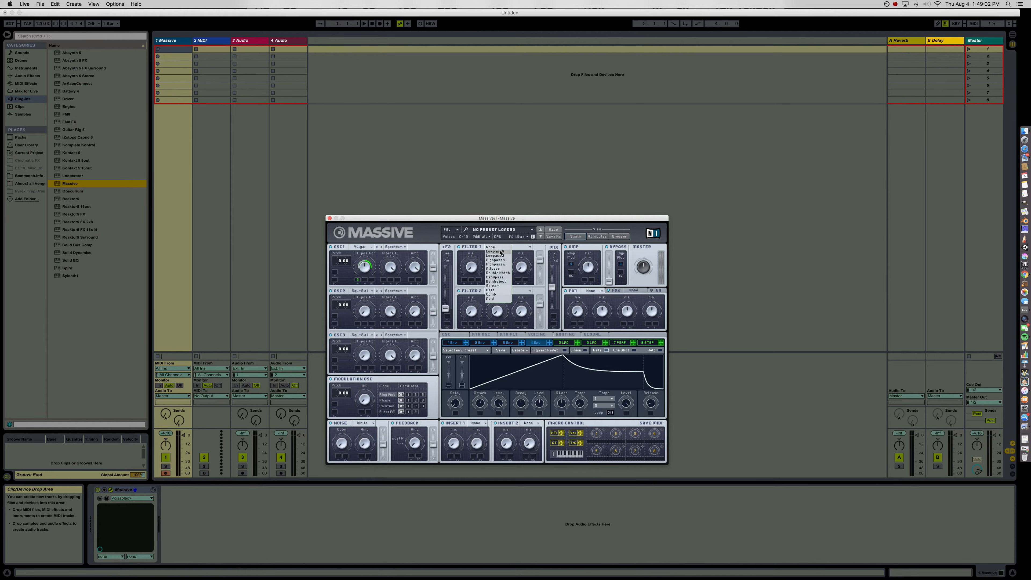
{"action": "left_click", "coordinate": [496, 290]}
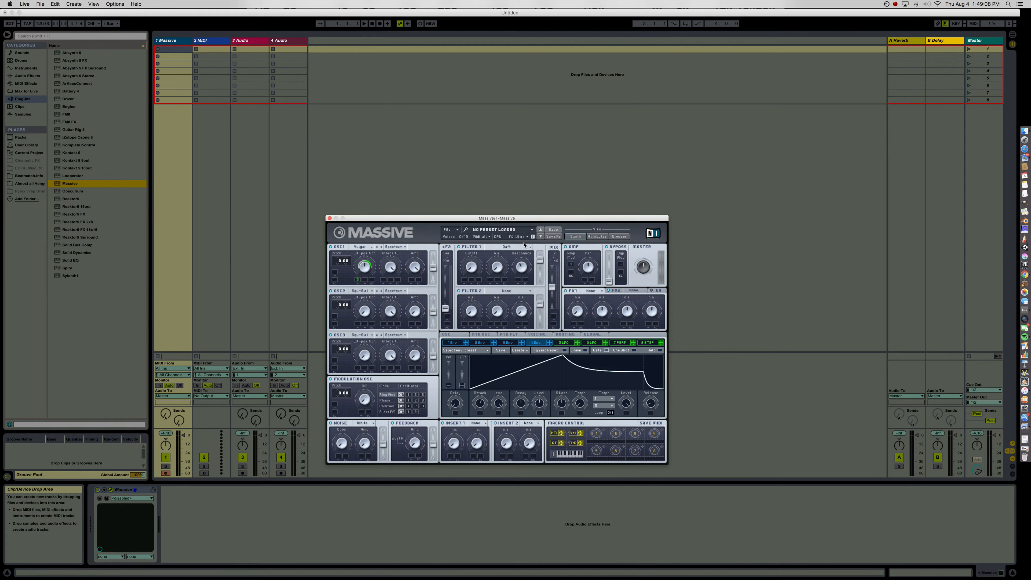
{"action": "left_click", "coordinate": [600, 343]}
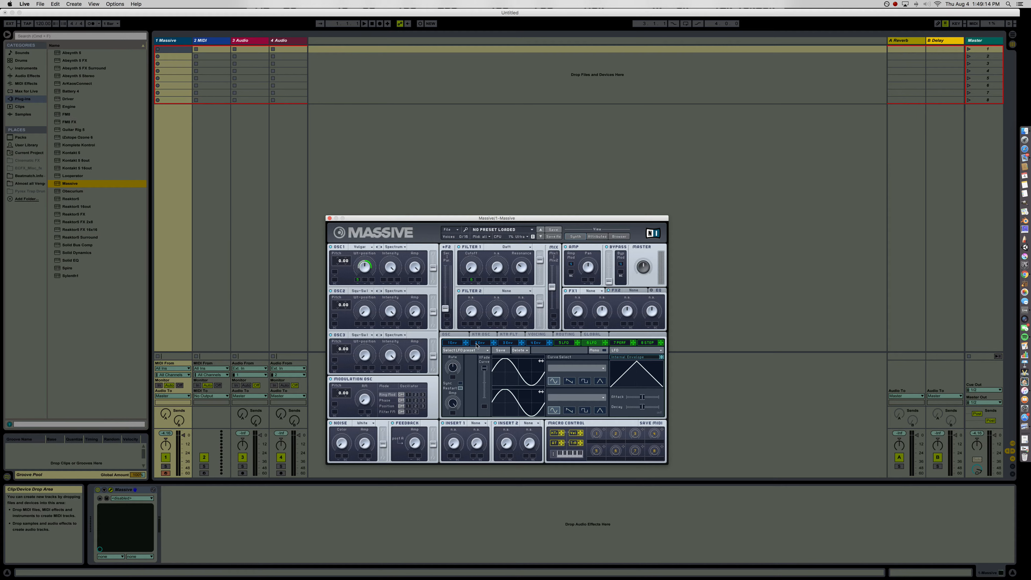
{"action": "left_click_drag", "start_coordinate": [466, 343], "coordinate": [470, 267]}
- Route OSC1 and the filter mix fully to Filter 1, raising Filter 1's output level and the F2 input fader
{"action": "left_click_drag", "start_coordinate": [555, 287], "coordinate": [555, 266]}
{"action": "left_click_drag", "start_coordinate": [543, 262], "coordinate": [538, 232]}
{"action": "left_click_drag", "start_coordinate": [443, 310], "coordinate": [450, 238]}
{"action": "left_click_drag", "start_coordinate": [435, 274], "coordinate": [436, 251]}
- Adjust the modulation depth on Filter 1's cutoff and lengthen the attack of Envelope 1
{"action": "left_click_drag", "start_coordinate": [473, 280], "coordinate": [470, 266]}
{"action": "left_click", "coordinate": [457, 344]}
{"action": "left_click_drag", "start_coordinate": [481, 406], "coordinate": [489, 368]}
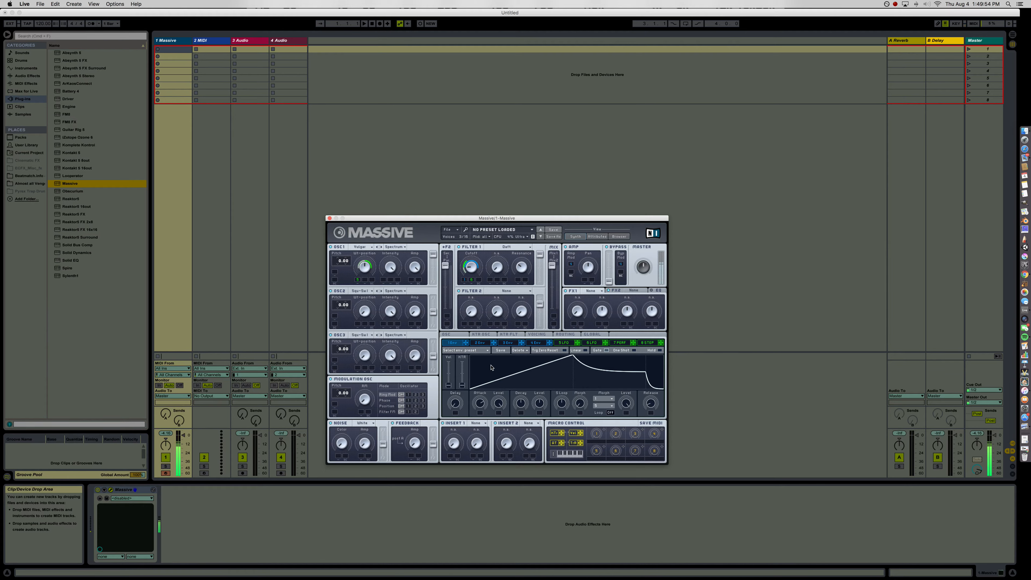
- Give LFO 6 a square wave on its upper curve and turn on its tempo sync
{"action": "left_click", "coordinate": [583, 344]}
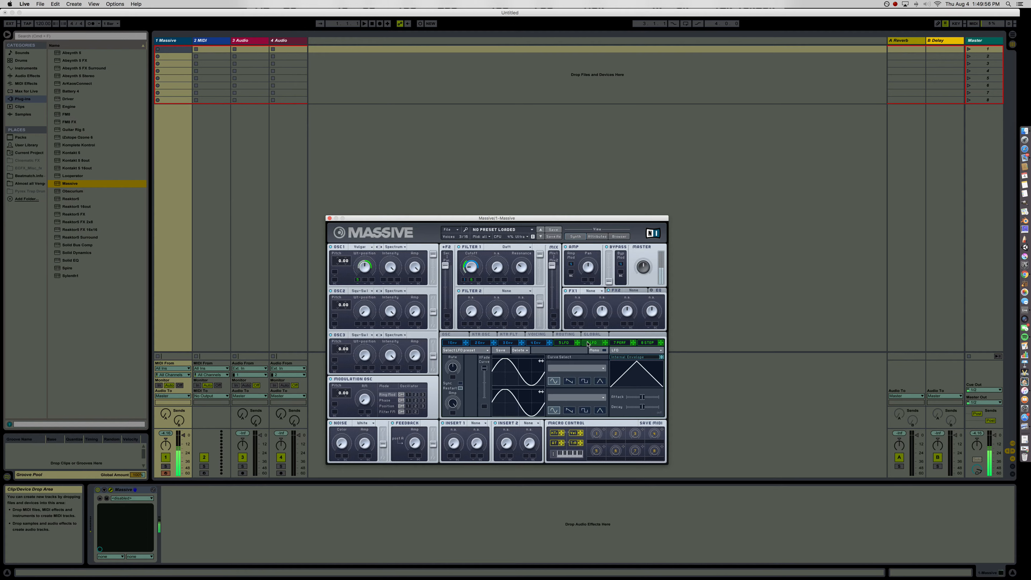
{"action": "left_click", "coordinate": [584, 381]}
{"action": "left_click", "coordinate": [461, 383]}
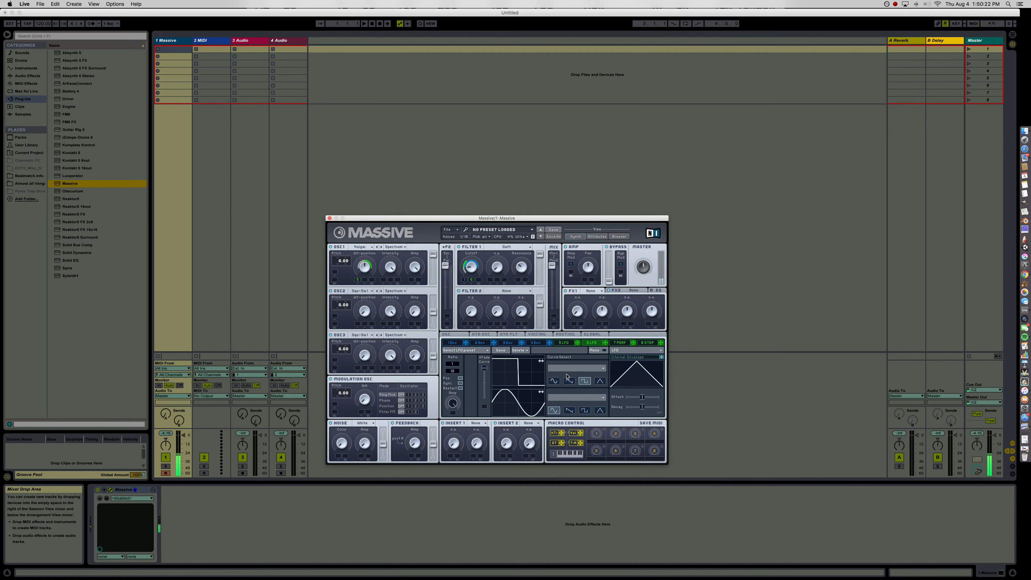
- Lengthen the attack of Envelope 4 a little further
{"action": "left_click", "coordinate": [536, 344]}
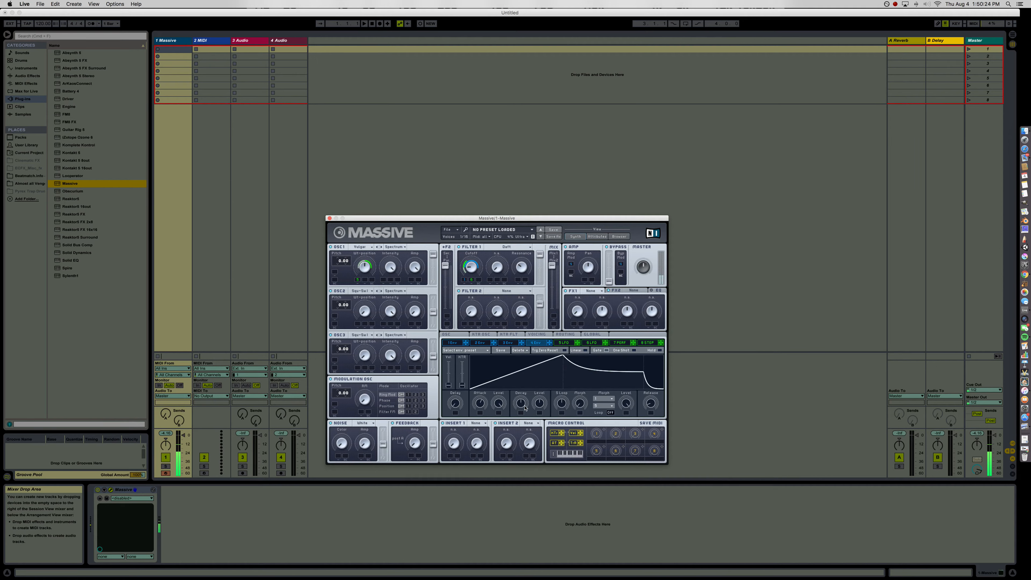
{"action": "left_click_drag", "start_coordinate": [483, 409], "coordinate": [484, 400]}
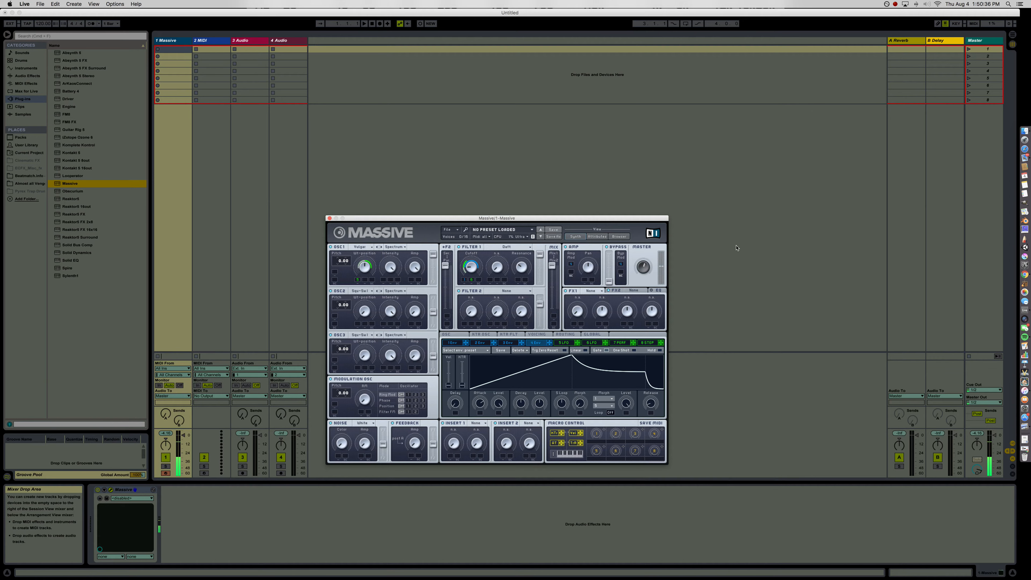
- Load Dimension Expander into the FX1 slot and adjust its dry/wet amount
{"action": "left_click", "coordinate": [601, 291]}
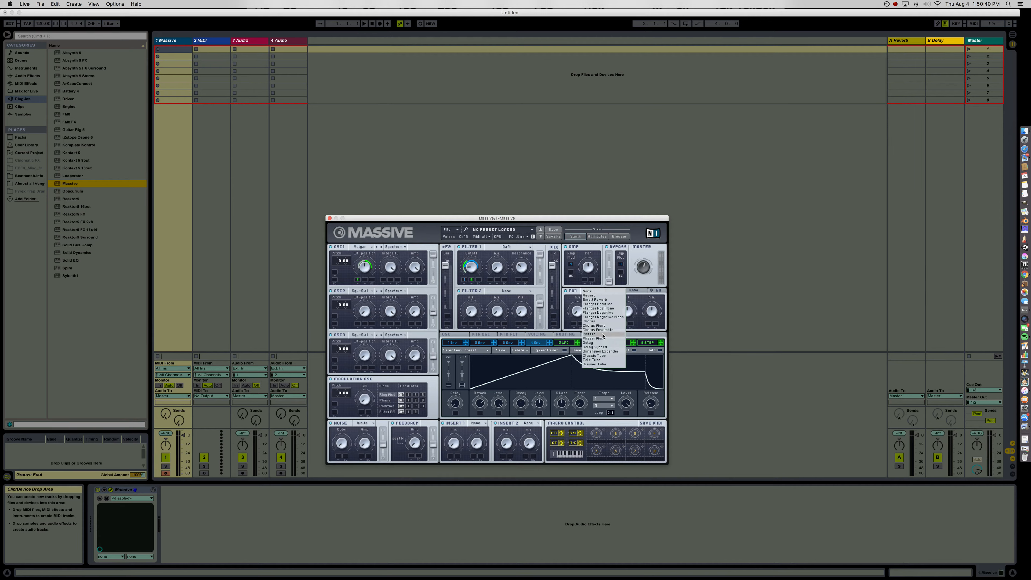
{"action": "left_click", "coordinate": [605, 351]}
{"action": "left_click_drag", "start_coordinate": [573, 316], "coordinate": [576, 301]}
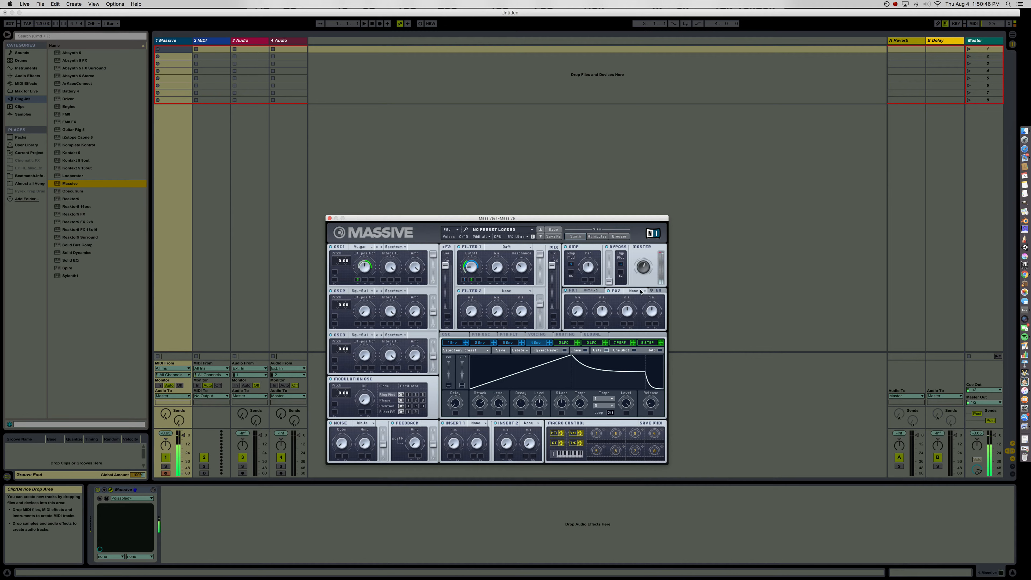
- Load Reverb into the FX2 slot and show the Audio Effects category in the browser
{"action": "left_click", "coordinate": [633, 291]}
{"action": "left_click", "coordinate": [639, 291]}
{"action": "left_click", "coordinate": [639, 291]}
{"action": "left_click", "coordinate": [640, 293]}
{"action": "left_click", "coordinate": [639, 291]}
{"action": "left_click", "coordinate": [637, 296]}
{"action": "left_click", "coordinate": [28, 76]}
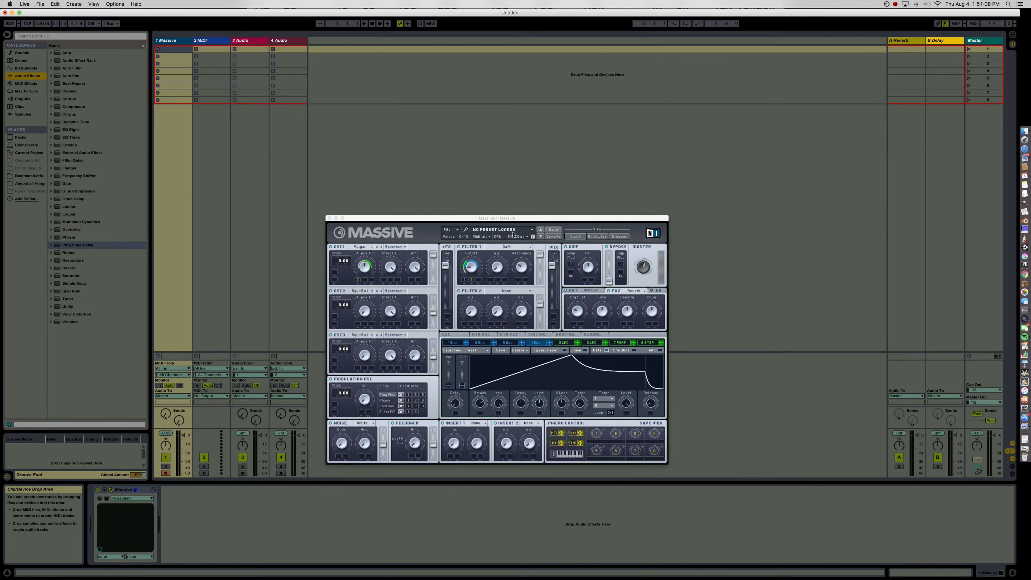
- Move the Massive window slightly higher and adjust the FX2 reverb's size, color and dry/wet amount
{"action": "left_click_drag", "start_coordinate": [514, 218], "coordinate": [532, 192]}
{"action": "left_click_drag", "start_coordinate": [621, 285], "coordinate": [622, 277]}
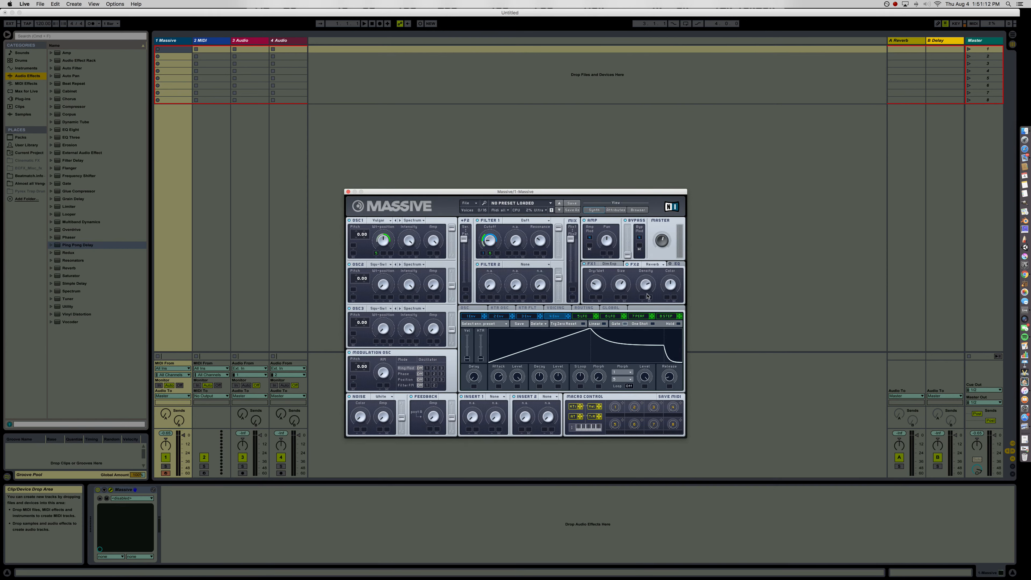
{"action": "left_click_drag", "start_coordinate": [672, 287], "coordinate": [672, 277]}
{"action": "left_click_drag", "start_coordinate": [593, 280], "coordinate": [592, 273]}
- Set the OSC2 wavetable to Bronze and modulate its wavetable position with Performer 7, adjusting the knob and modulation range
{"action": "left_click", "coordinate": [639, 316]}
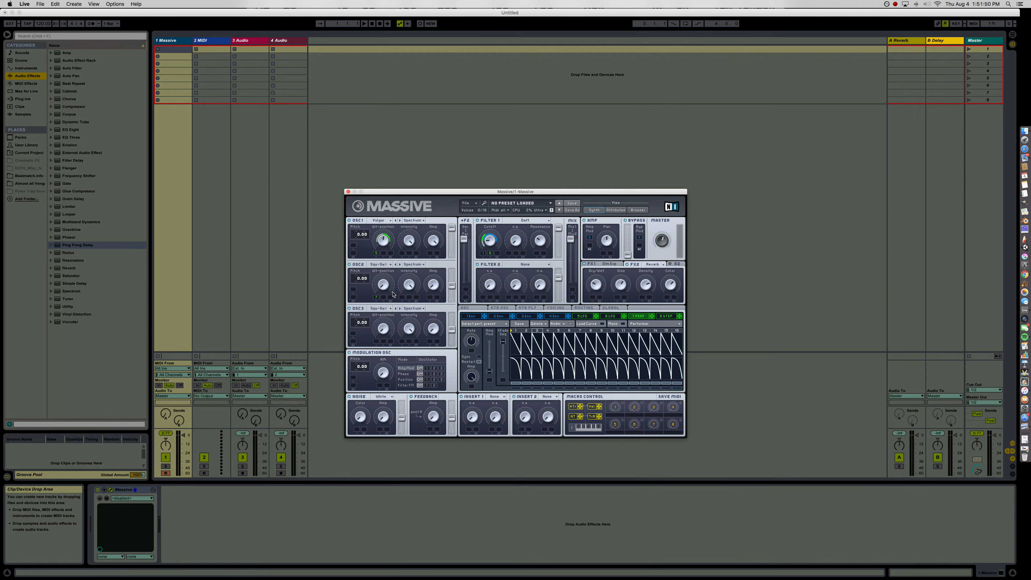
{"action": "left_click", "coordinate": [390, 266]}
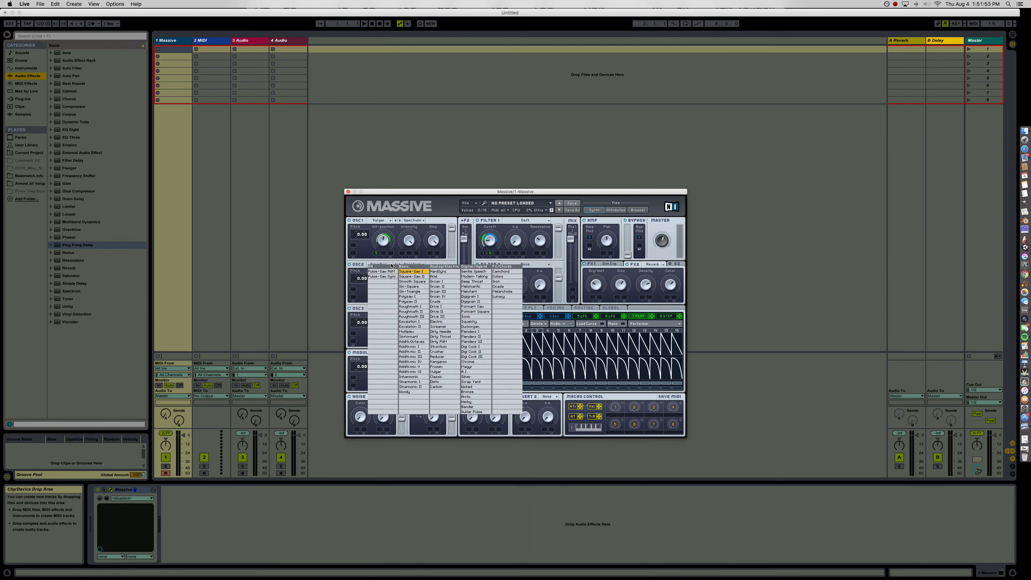
{"action": "left_click", "coordinate": [467, 392]}
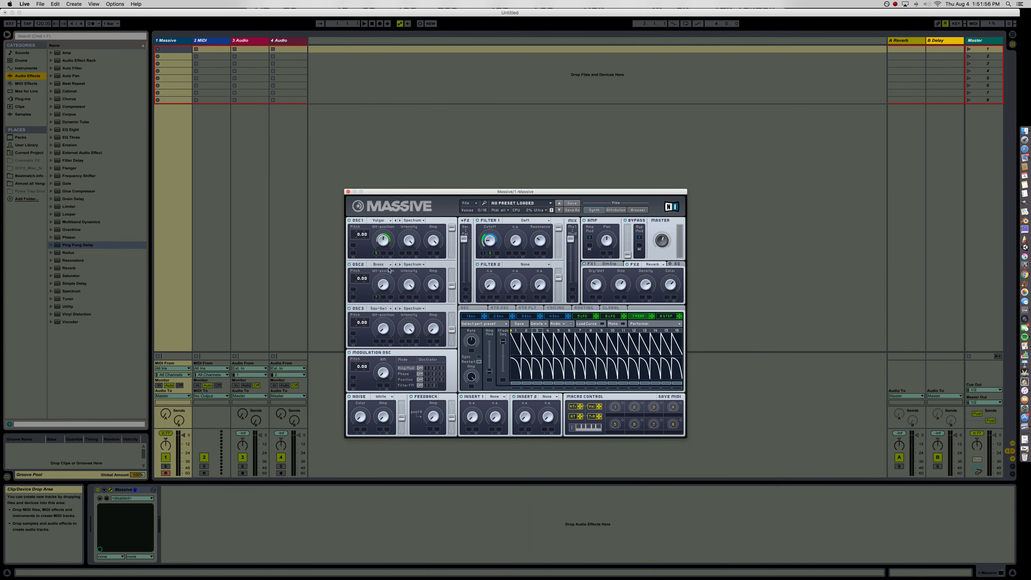
{"action": "mouse_move", "coordinate": [378, 297]}
{"action": "left_mouse_down"}
{"action": "mouse_move", "coordinate": [372, 268]}
{"action": "mouse_move", "coordinate": [382, 280]}
{"action": "left_mouse_up"}
{"action": "left_click_drag", "start_coordinate": [390, 282], "coordinate": [385, 282]}
{"action": "key", "text": "a"}
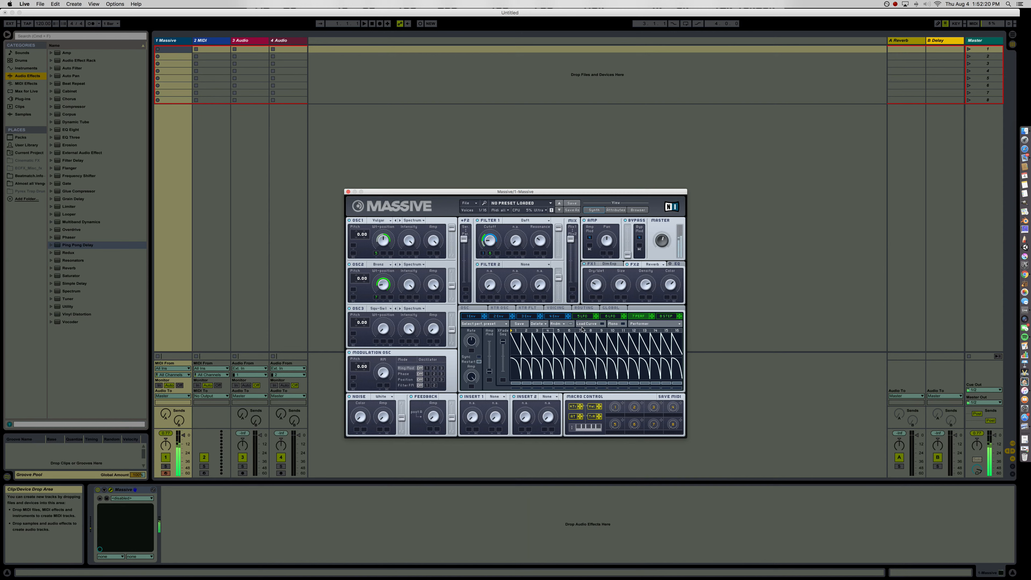
- Randomize the Performer 7 step curves twice and open its curve selection
{"action": "left_click", "coordinate": [570, 323]}
{"action": "left_click_drag", "start_coordinate": [517, 347], "coordinate": [525, 342]}
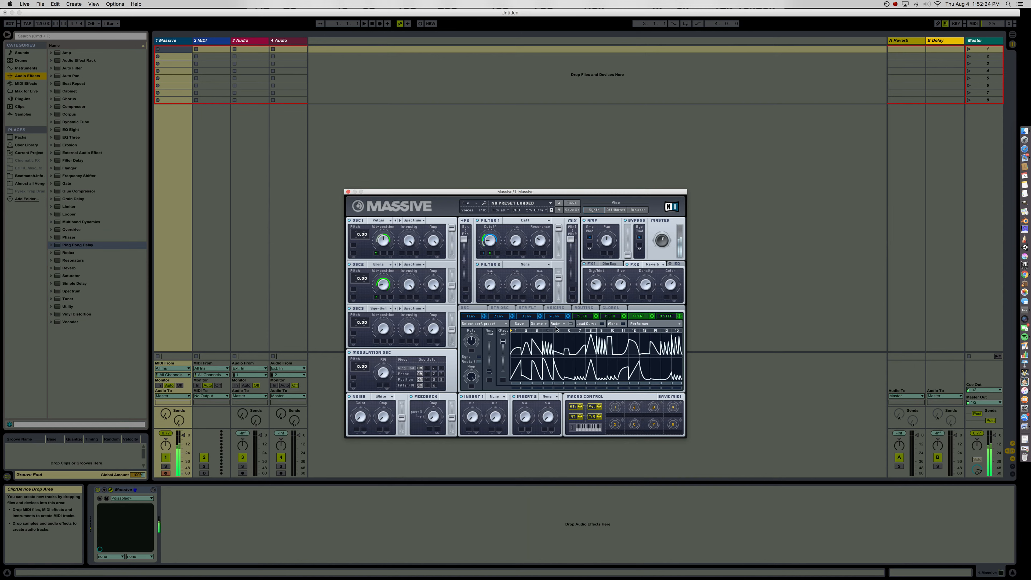
{"action": "left_click", "coordinate": [571, 324]}
{"action": "mouse_move", "coordinate": [516, 348]}
{"action": "left_mouse_down"}
{"action": "mouse_move", "coordinate": [525, 348]}
{"action": "mouse_move", "coordinate": [517, 341]}
{"action": "left_mouse_up"}
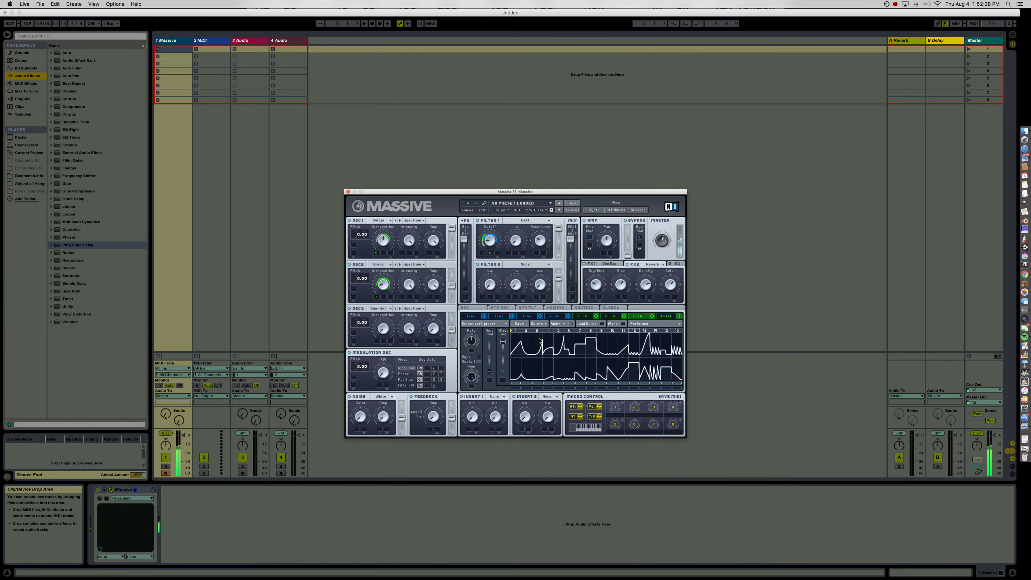
{"action": "left_click", "coordinate": [598, 325]}
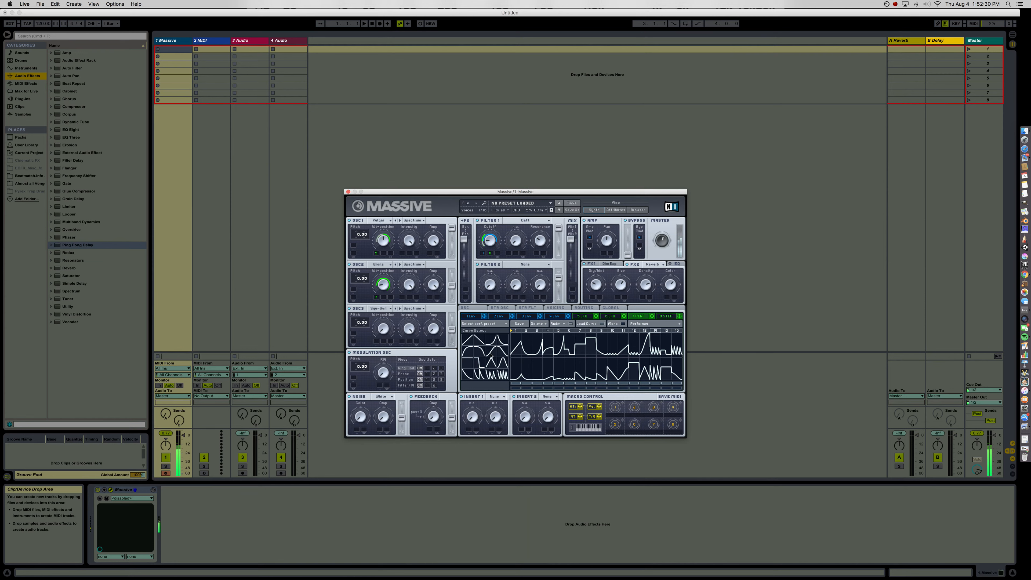
{"action": "left_click_drag", "start_coordinate": [551, 355], "coordinate": [550, 338]}
- Add a Ping Pong Delay after Massive on its track and detune the OSC2 pitch to 0.07
{"action": "left_click_drag", "start_coordinate": [114, 245], "coordinate": [194, 560]}
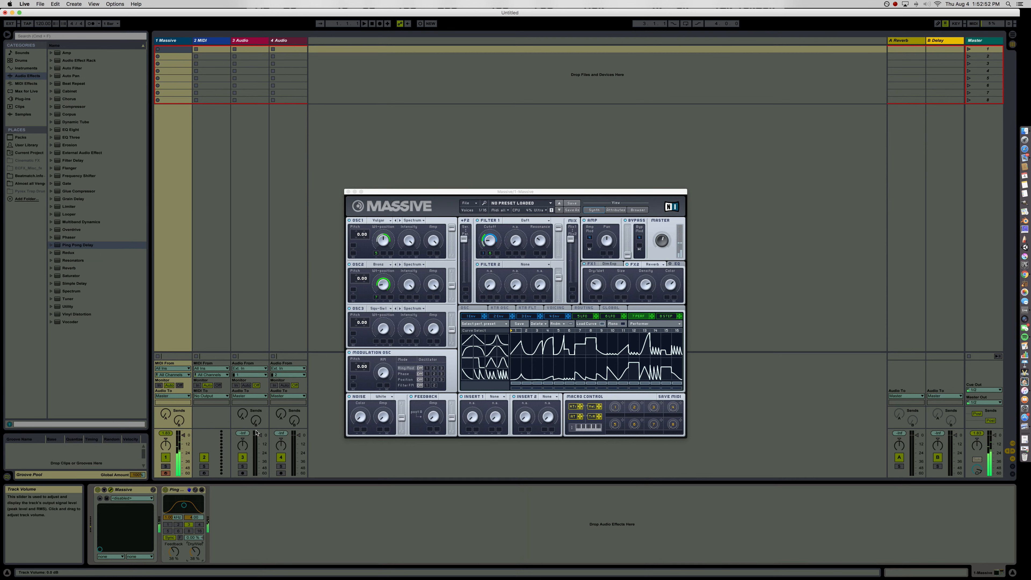
{"action": "left_click", "coordinate": [367, 273]}
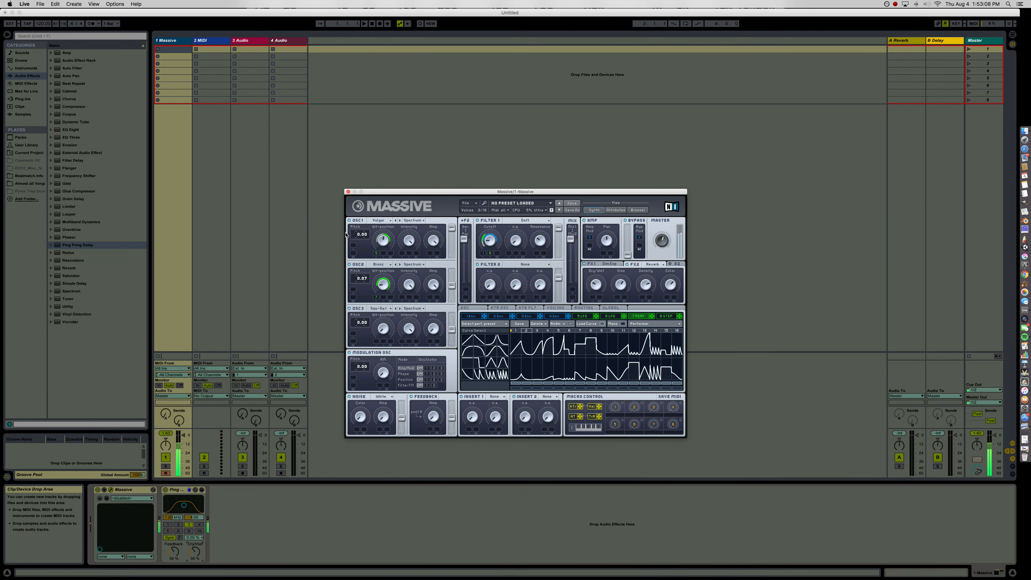
- Increase the unison voices in the voicing settings, then enable Pan Position and widen its spread
{"action": "left_click", "coordinate": [557, 310]}
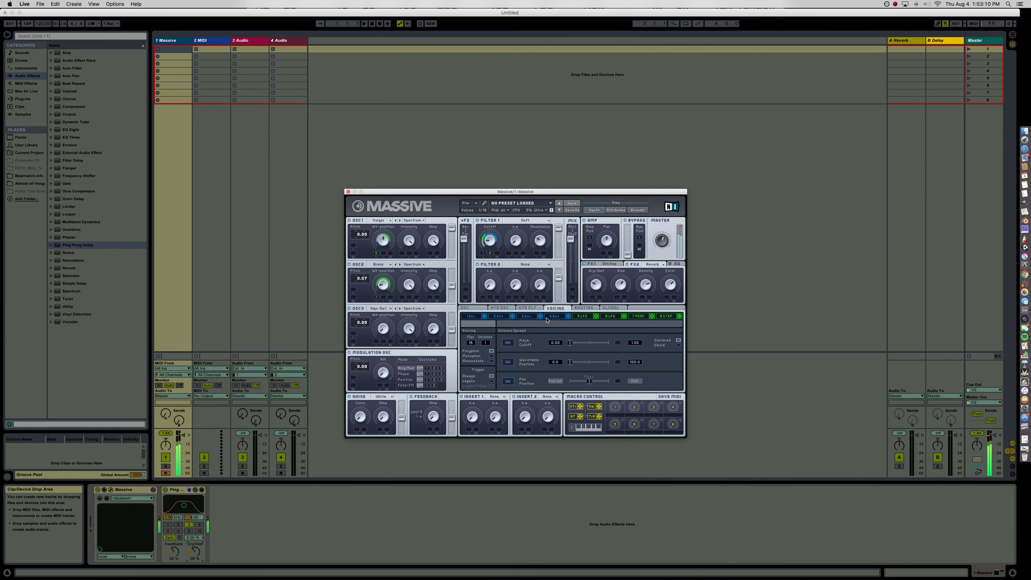
{"action": "left_click_drag", "start_coordinate": [487, 344], "coordinate": [490, 337]}
{"action": "left_click_drag", "start_coordinate": [489, 344], "coordinate": [488, 342]}
{"action": "left_click", "coordinate": [510, 381]}
{"action": "left_click_drag", "start_coordinate": [590, 383], "coordinate": [640, 384]}
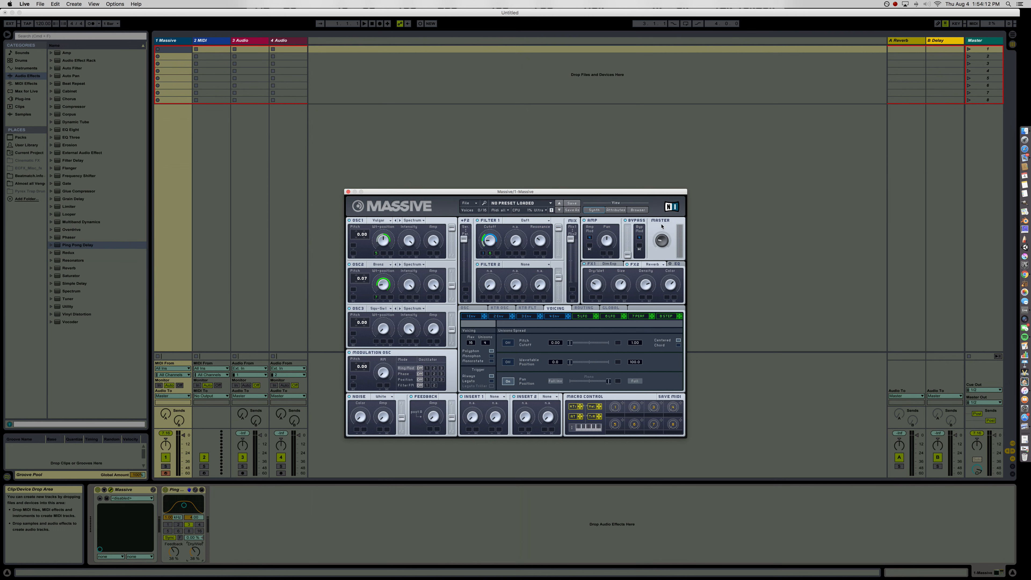
{"action": "left_click", "coordinate": [896, 5]}
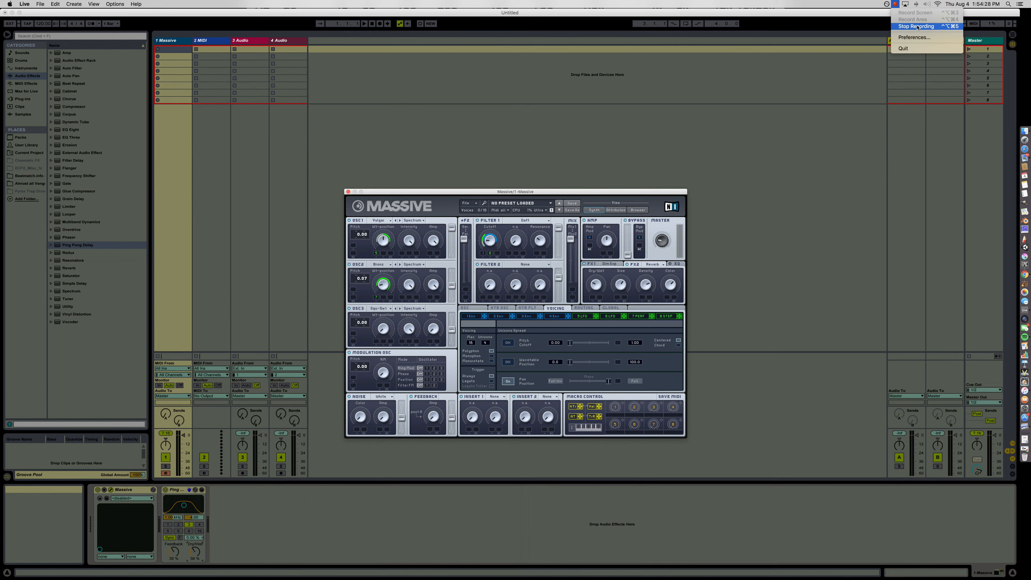
{"action": "left_click", "coordinate": [917, 26]}
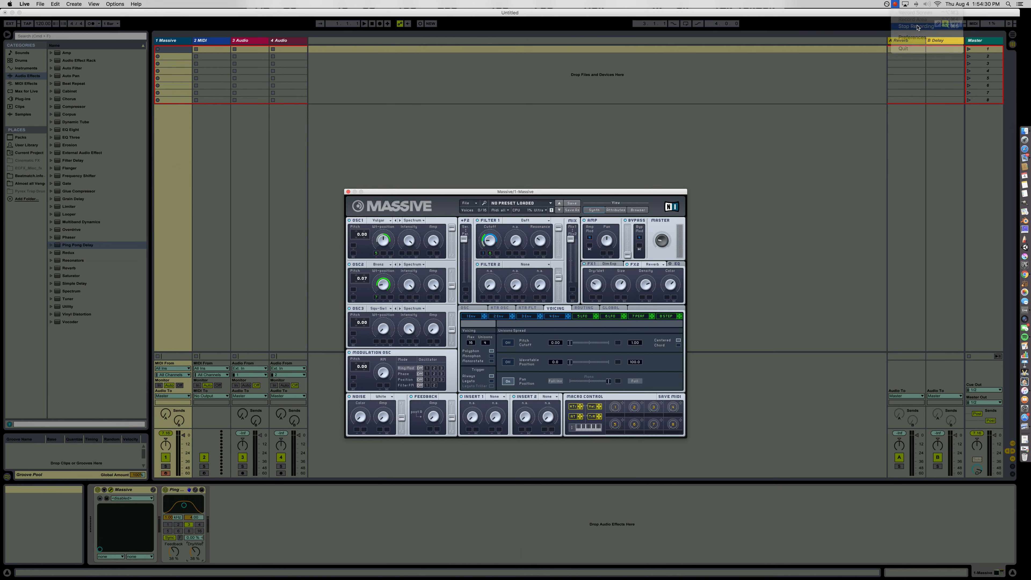